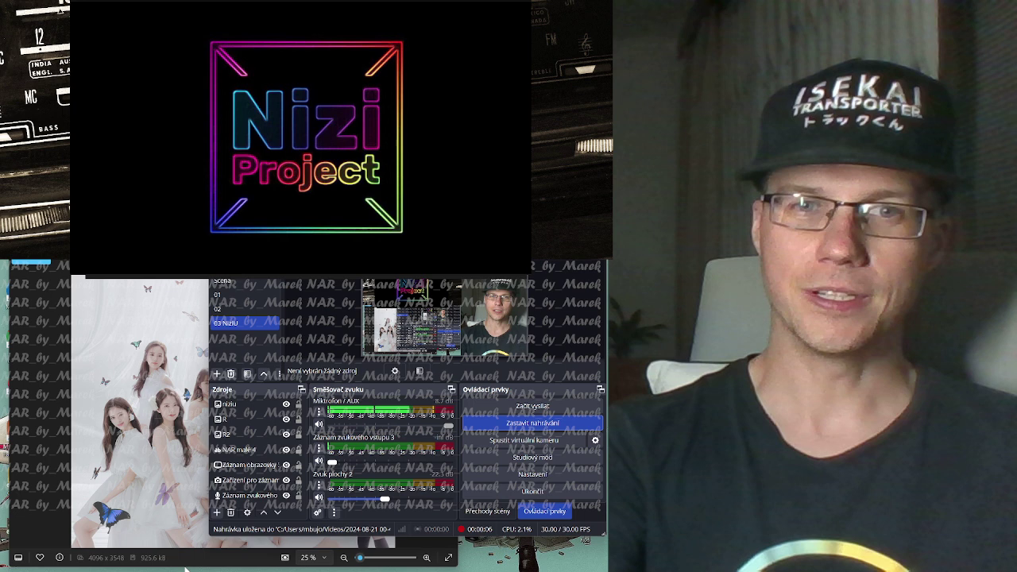
Step: Raise the Nizi Project white-dress group photo above the OBS docks
left_click(184, 566)
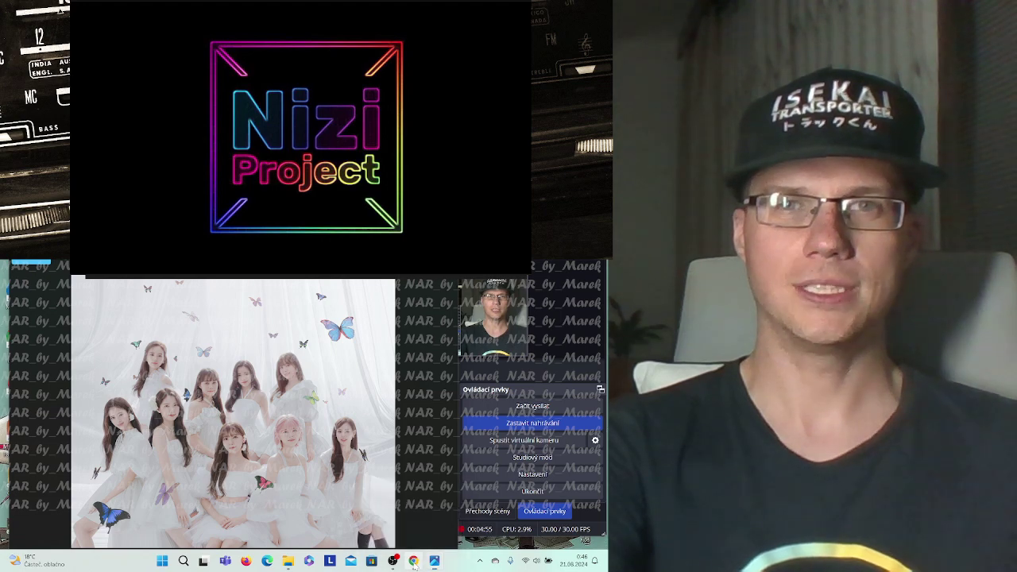
Step: Show the majorette baton-twirling parade photo enlarged in Chrome, zooming in and back out
left_click(413, 561)
key("alt+Tab")
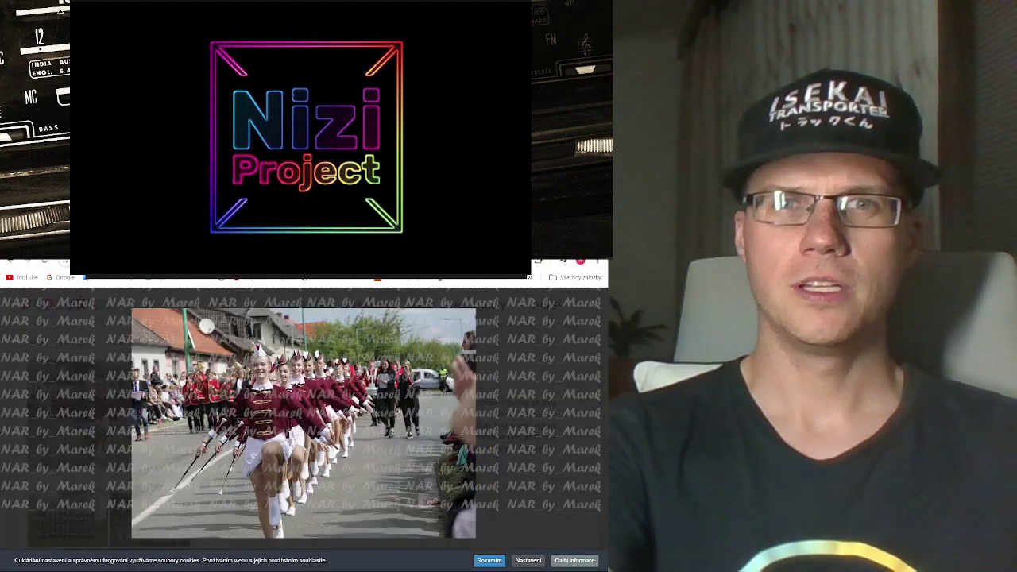
left_click(216, 475)
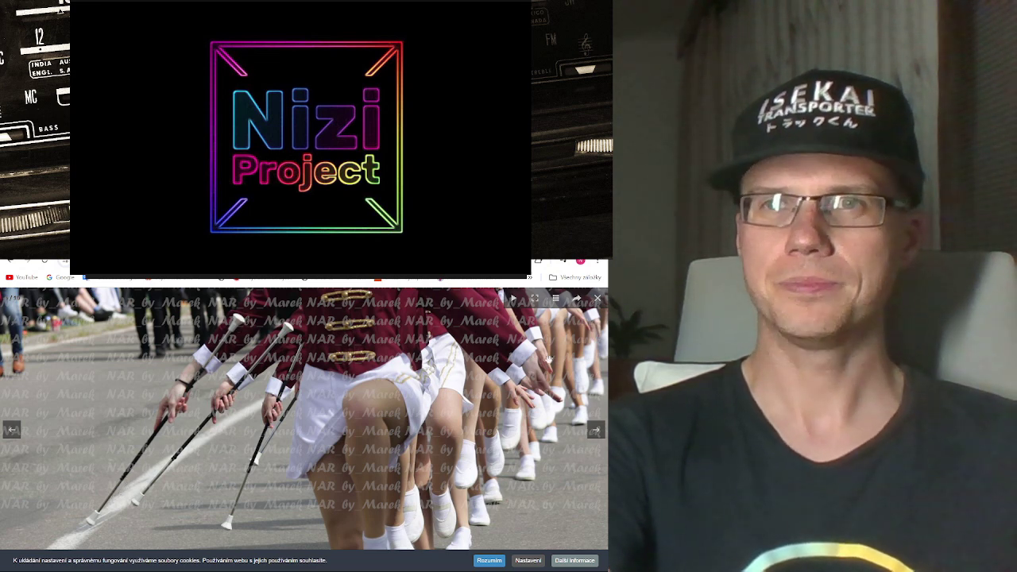
left_click(533, 398)
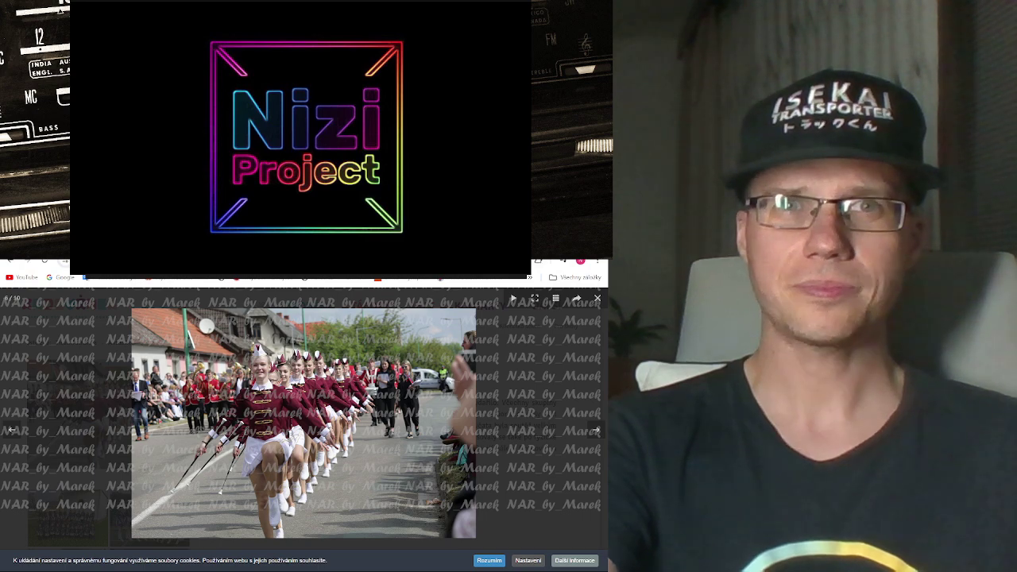
Step: Close the majorette photo lightbox in Chrome
left_click(598, 298)
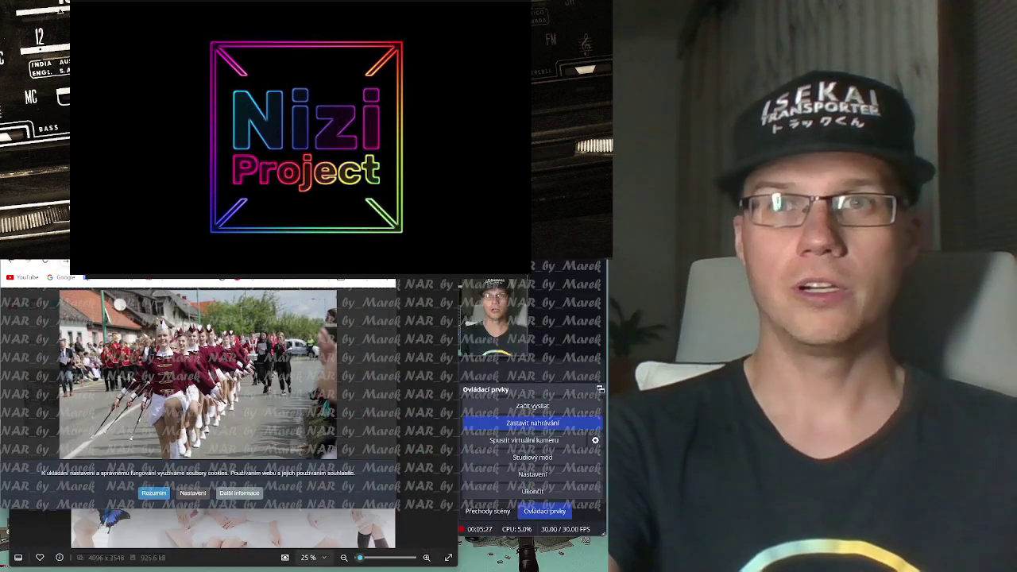